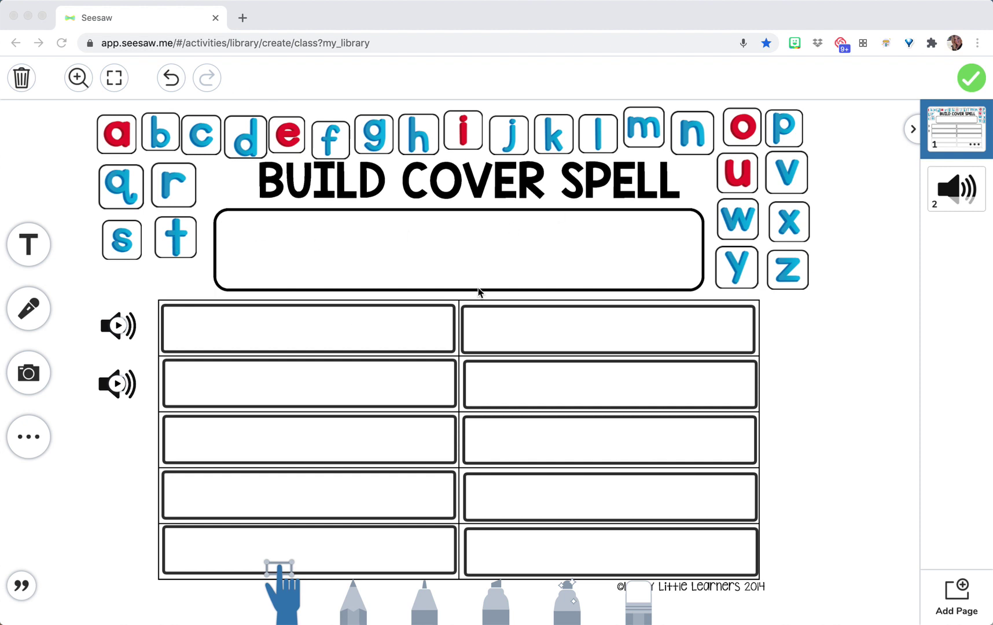
Step: Select the a and b letter tiles, then click into the first answer box
left_click(124, 134)
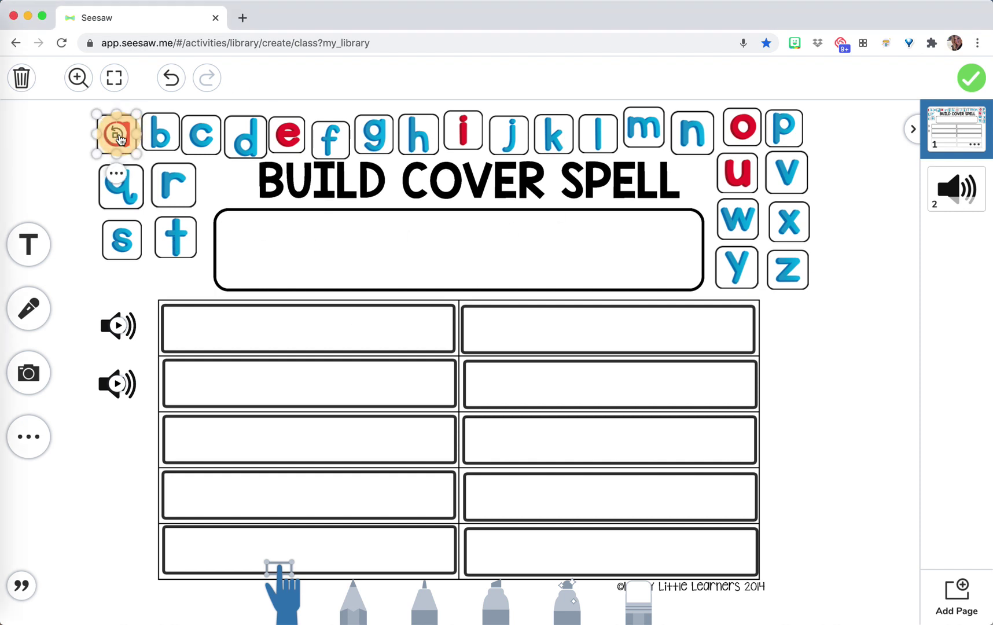
left_click(167, 133)
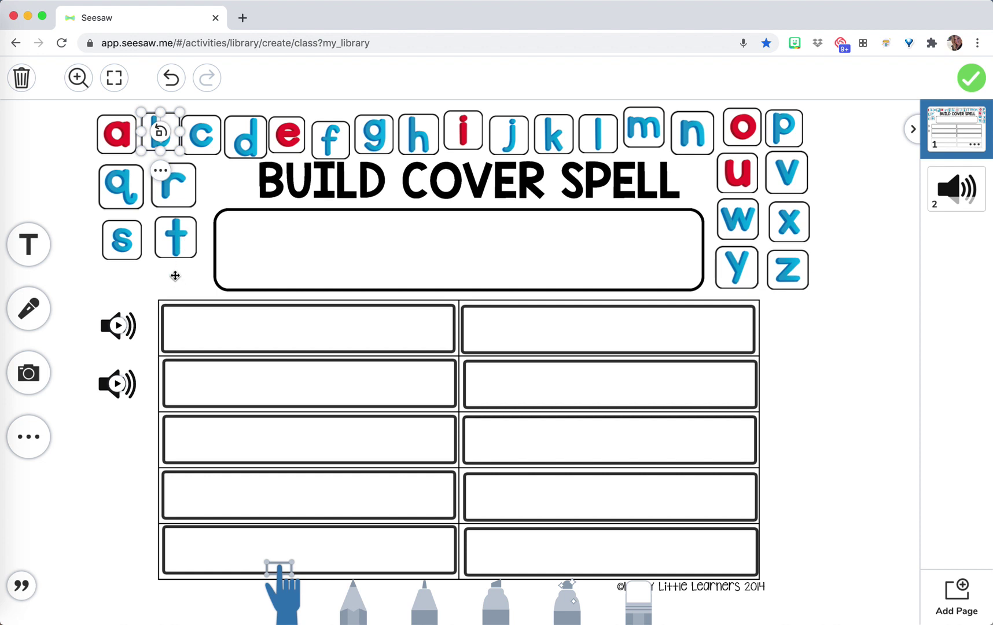
left_click(223, 331)
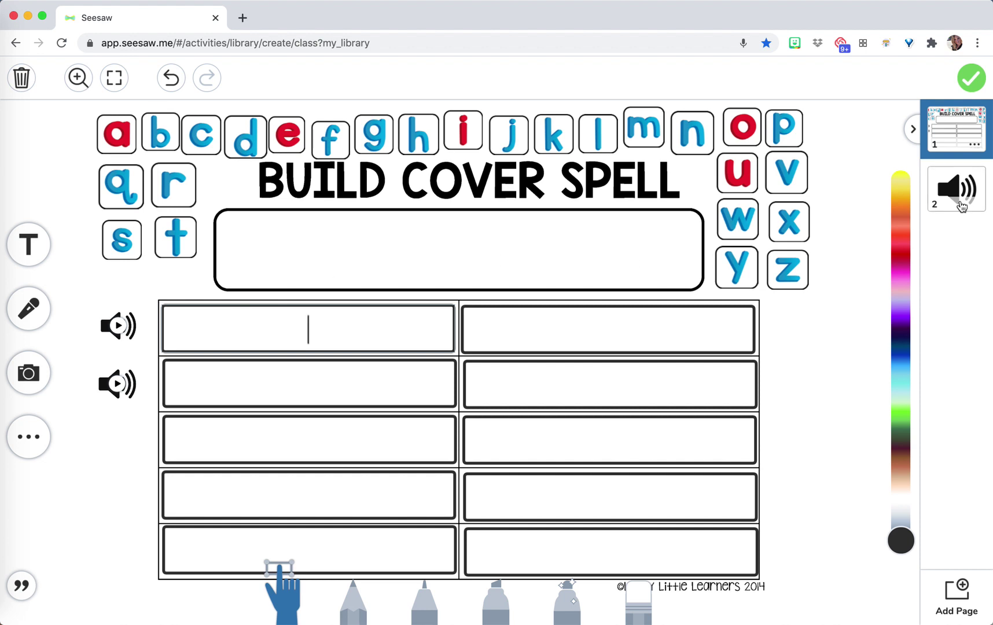
Step: Add a new page after page 2 holding the uploaded speaker PNG image
left_click(965, 186)
left_click(968, 609)
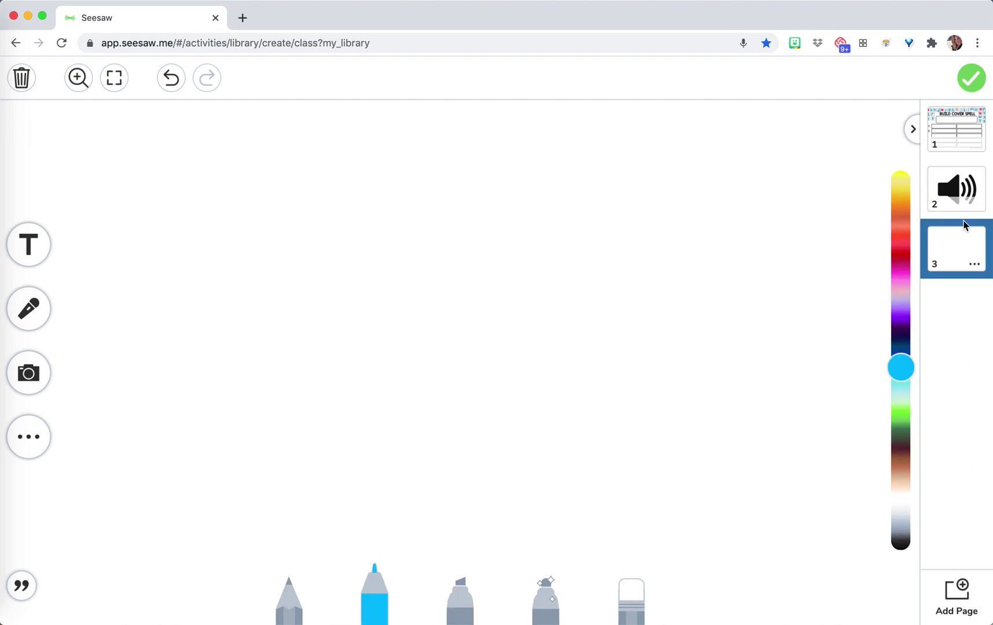
left_click(28, 372)
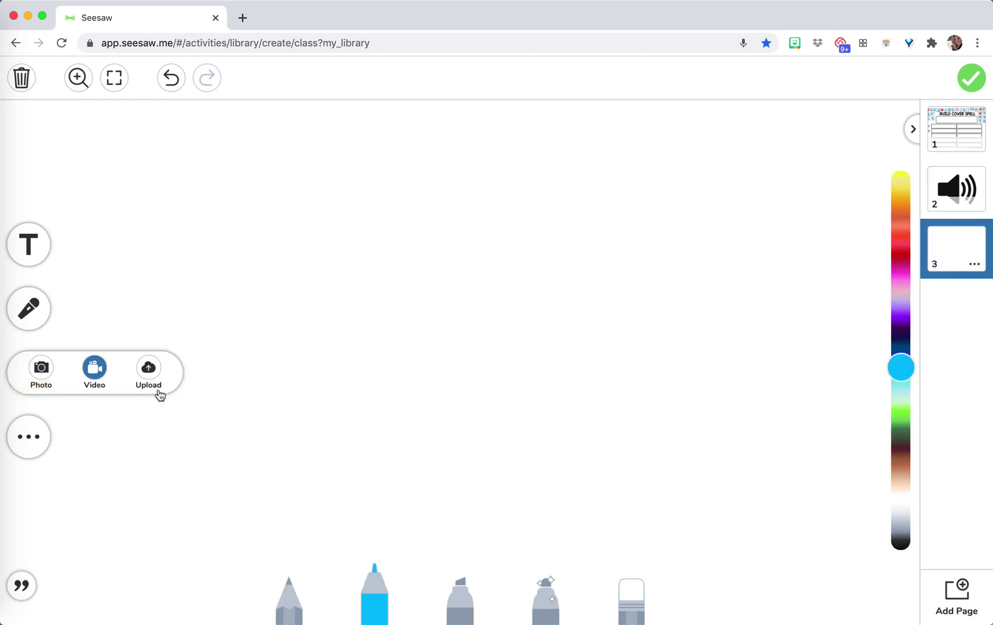
left_click(147, 374)
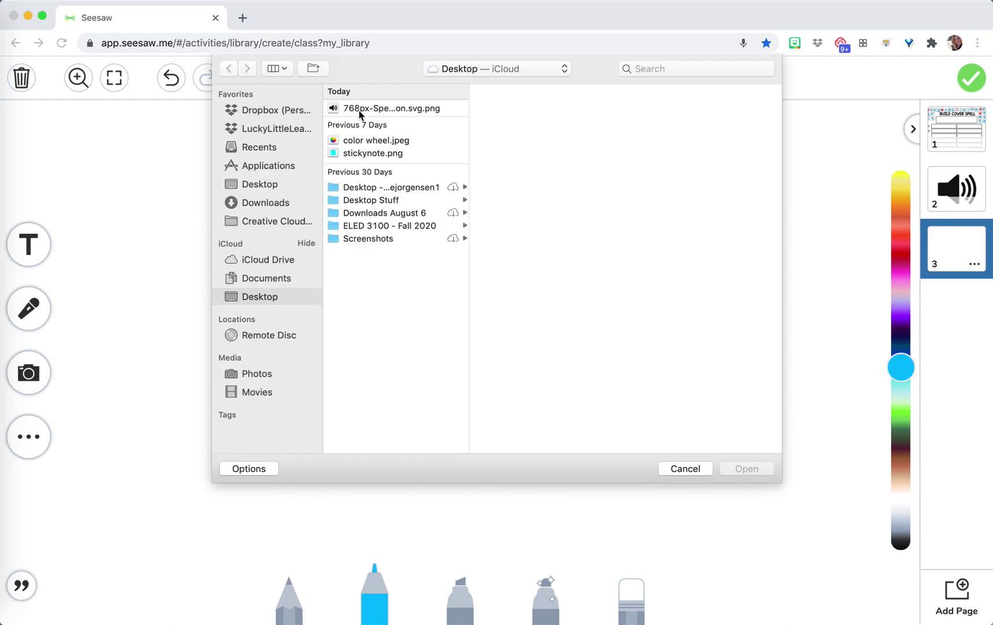
left_click(365, 108)
left_click(747, 471)
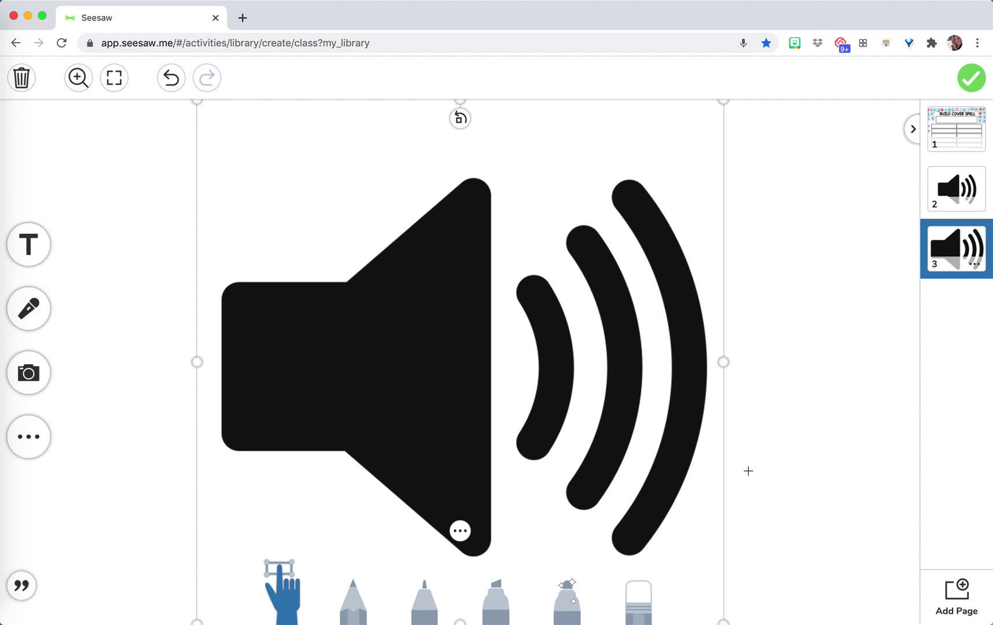
left_click(165, 226)
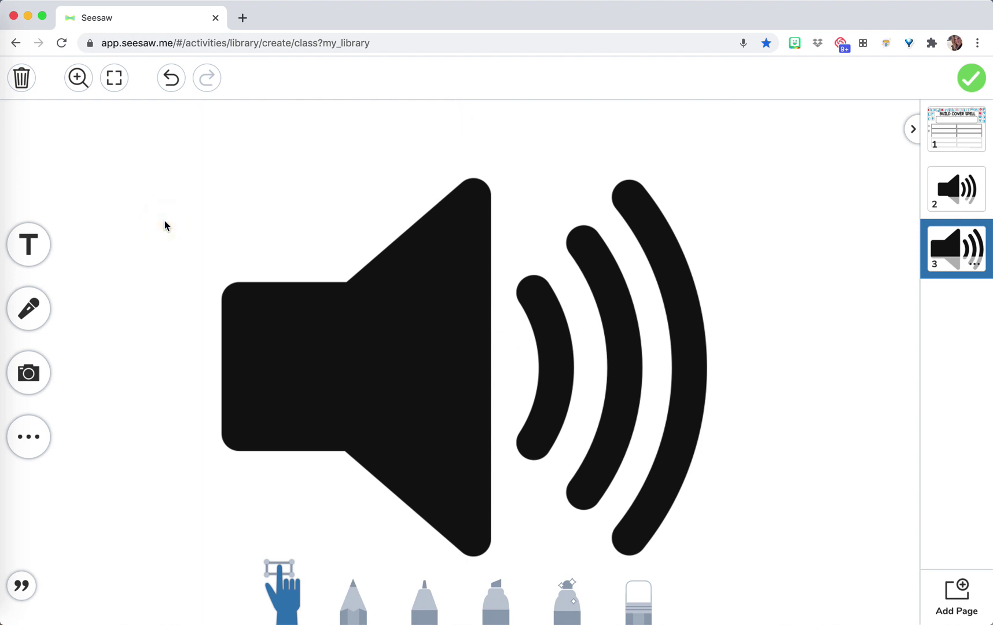
Step: Record a voice clip and place it on page 3
left_click(26, 316)
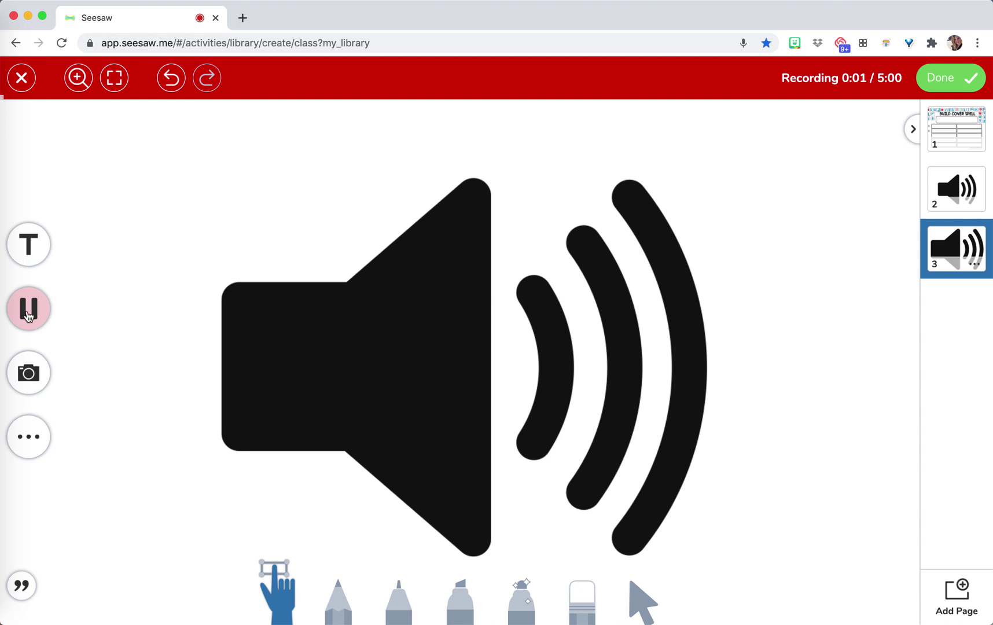
left_click(951, 77)
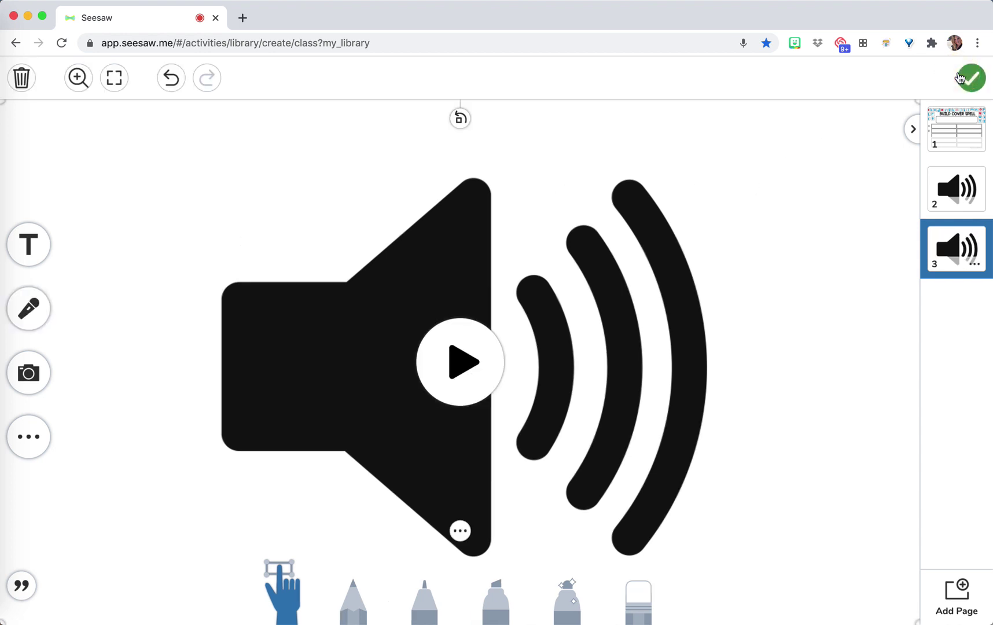
left_click(621, 342)
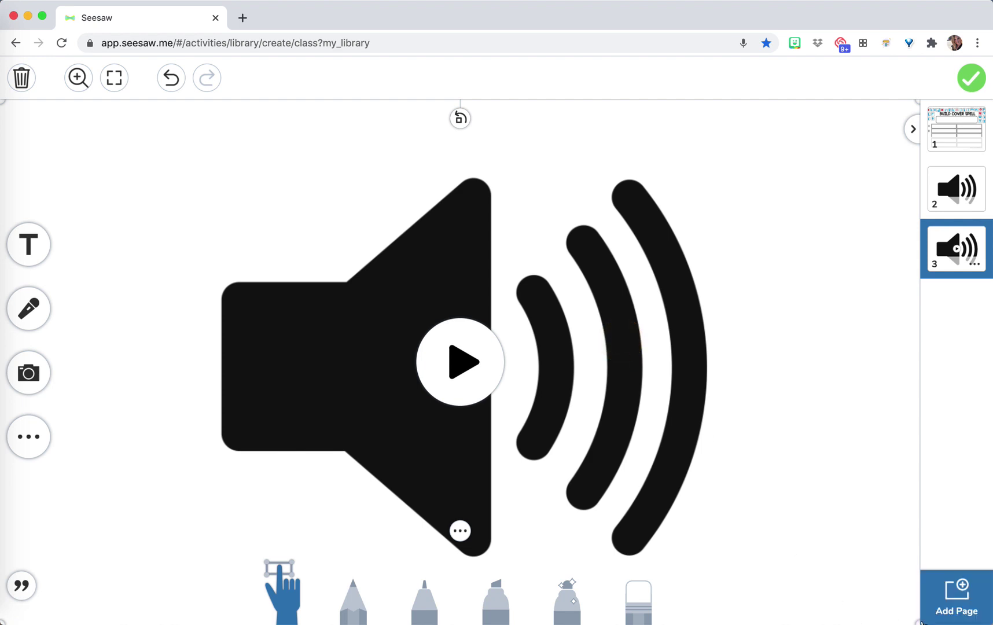
Step: Shrink the recorded speaker into the top-left corner and select it for copying
left_click_drag(917, 622, 139, 173)
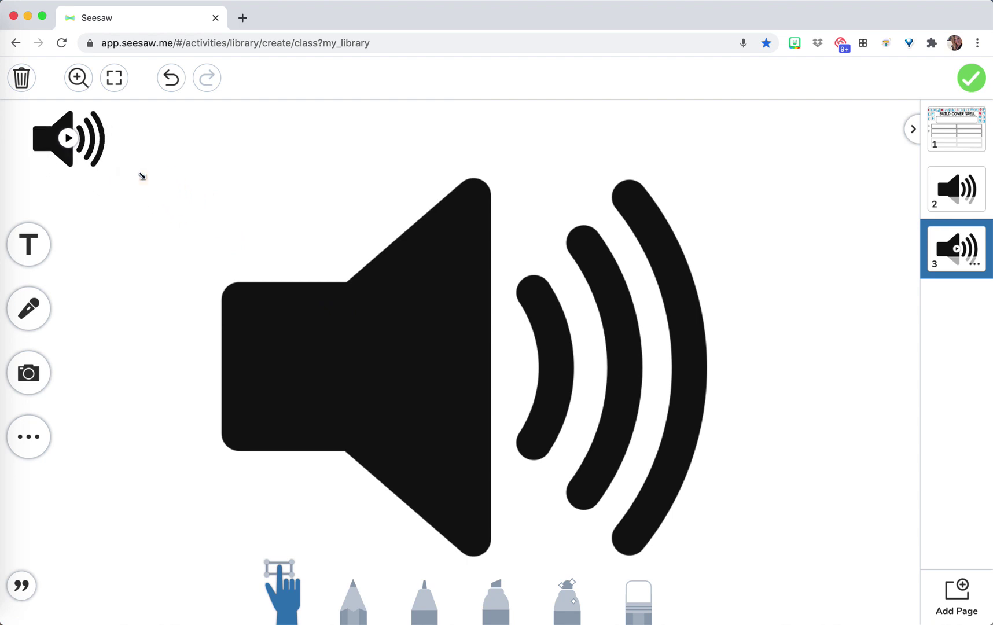
left_click(162, 185)
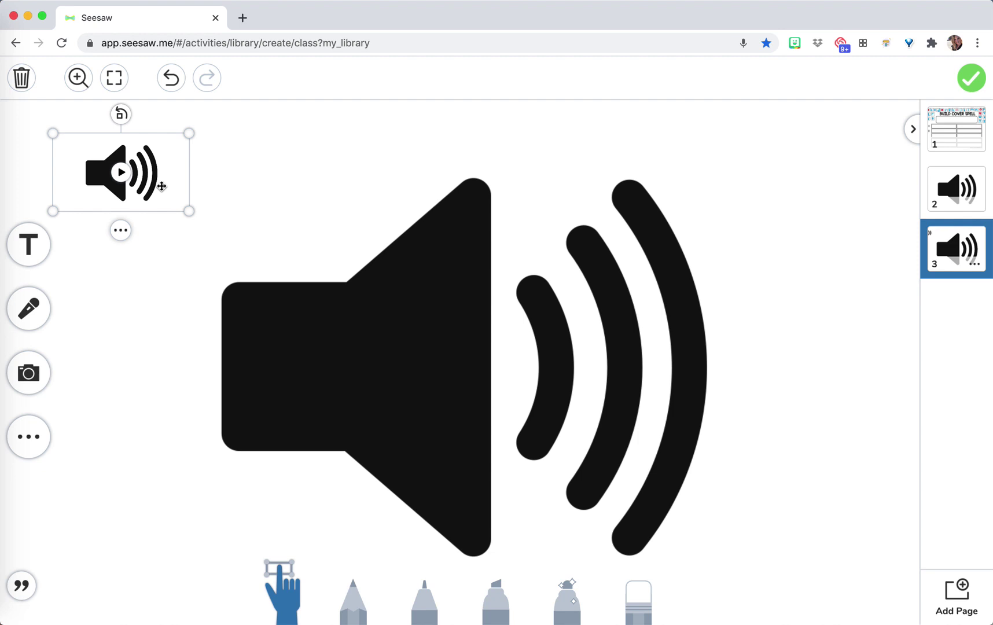
left_click(954, 138)
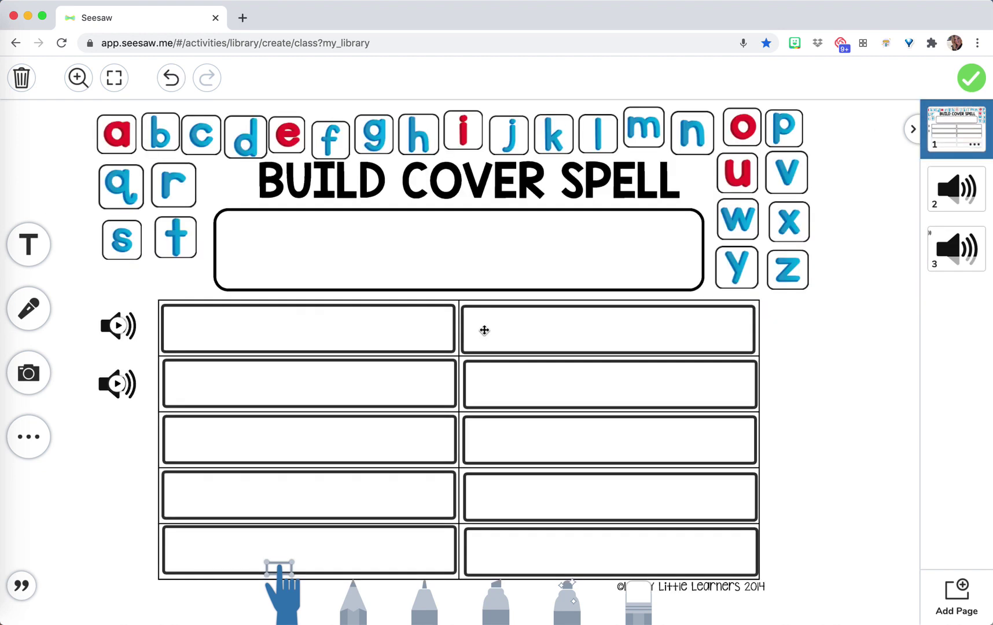
Step: Paste the recorded speaker beside the third spelling row and resize it to match the others
key("ctrl+v")
left_click_drag(411, 351, 143, 435)
left_click(161, 418)
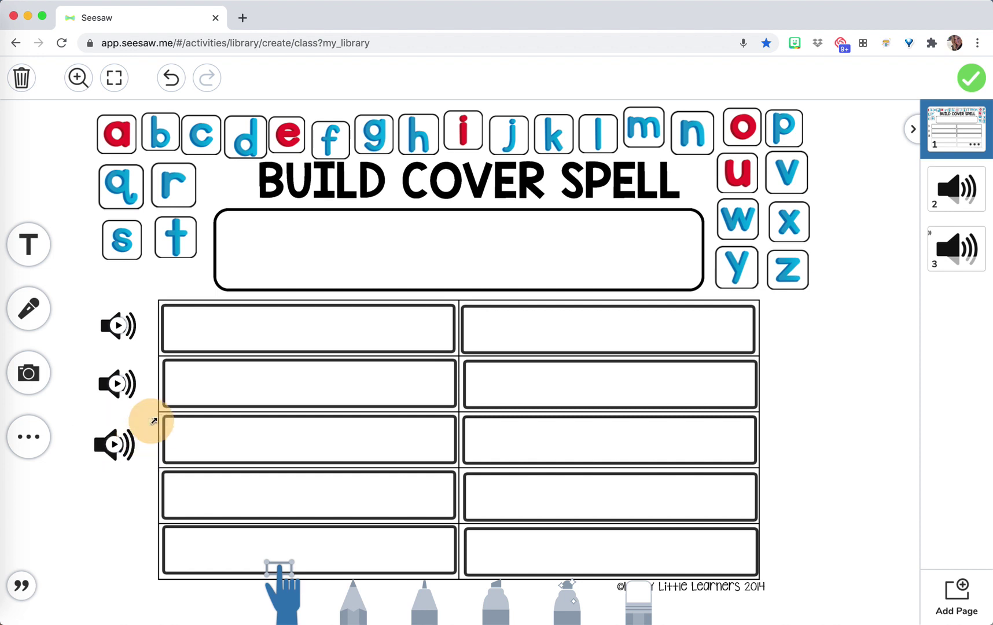
left_click_drag(157, 419, 138, 440)
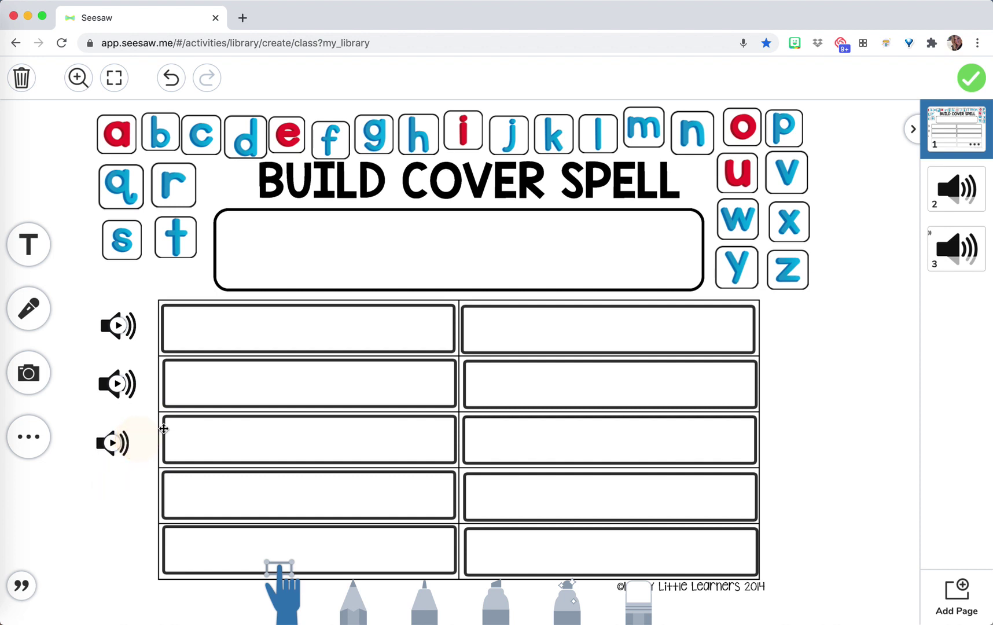
Step: Check page 2, return to the worksheet, and play the first row's audio
left_click(962, 197)
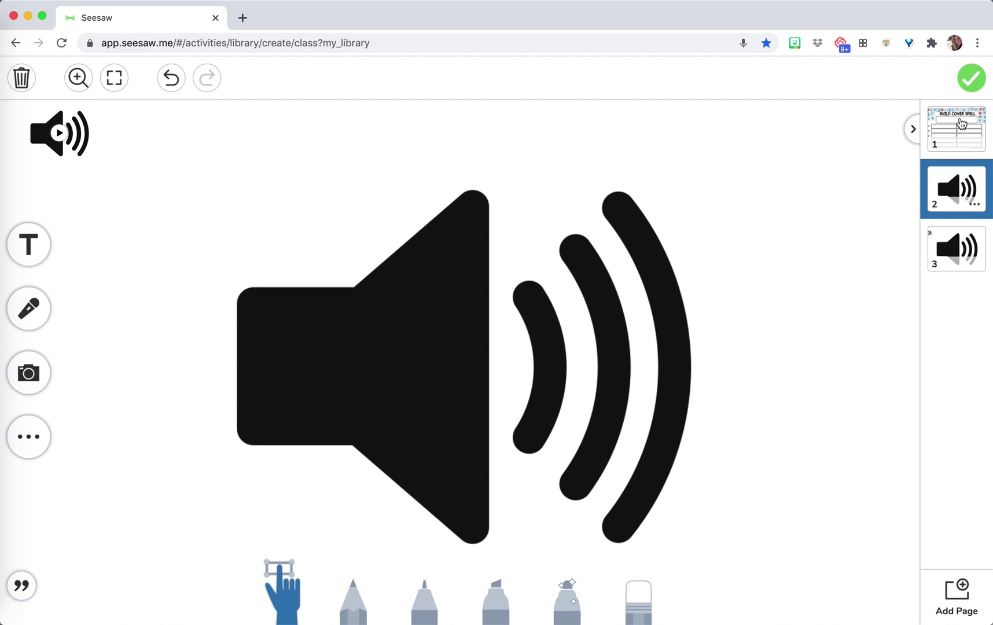
left_click(963, 141)
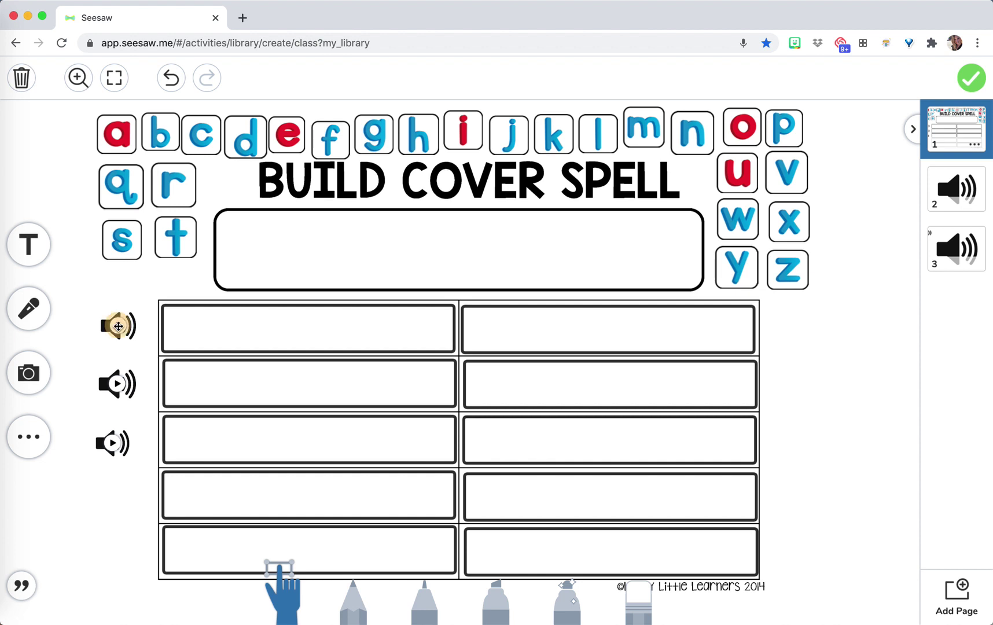
left_click(119, 329)
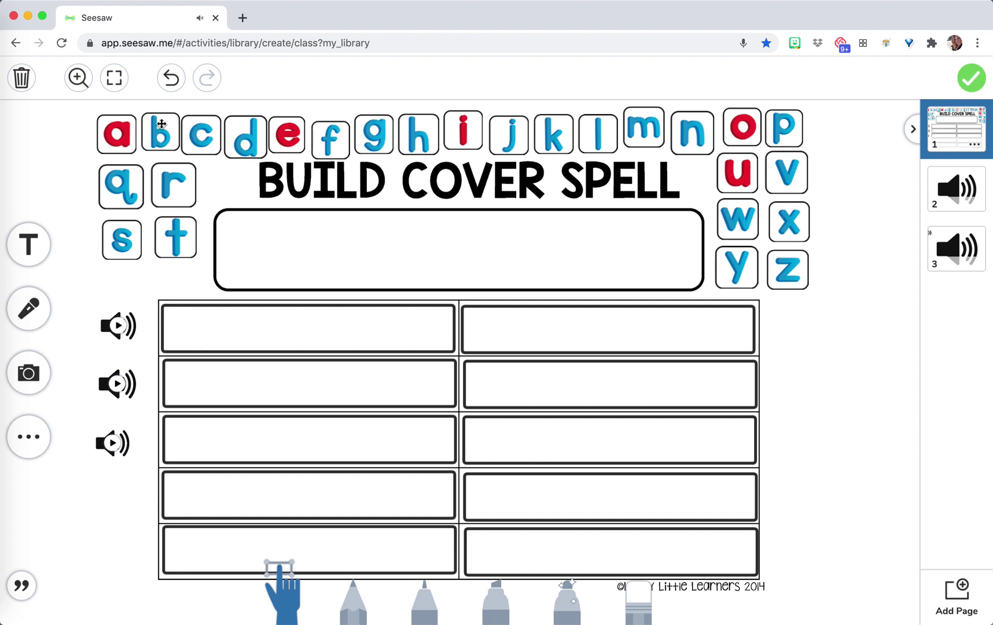
Step: Spell 'bake' by dragging the b, a, k and e tiles into the word box
left_click_drag(160, 126, 334, 246)
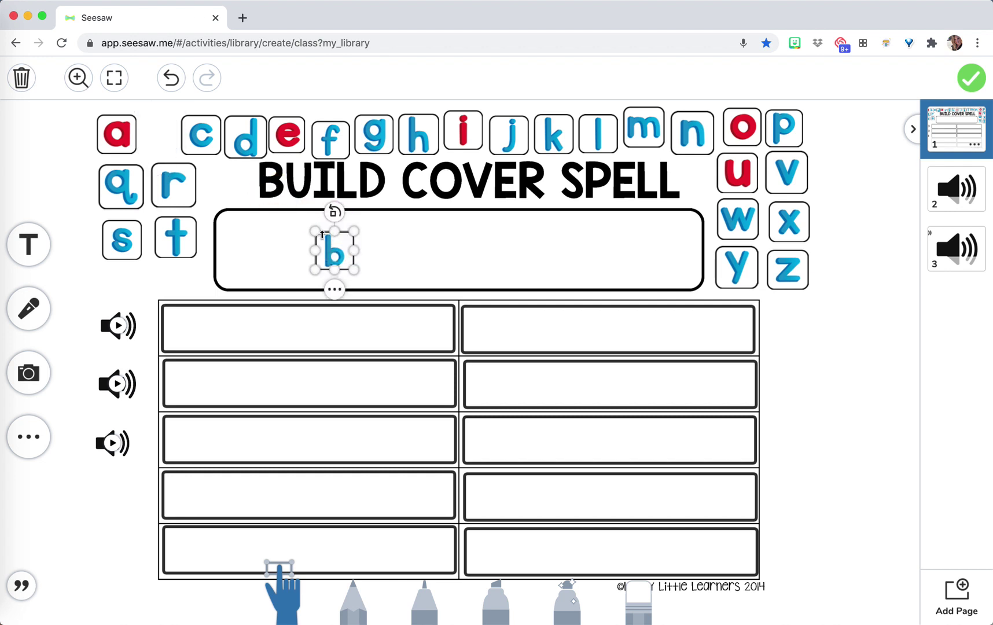
left_click_drag(116, 134, 383, 253)
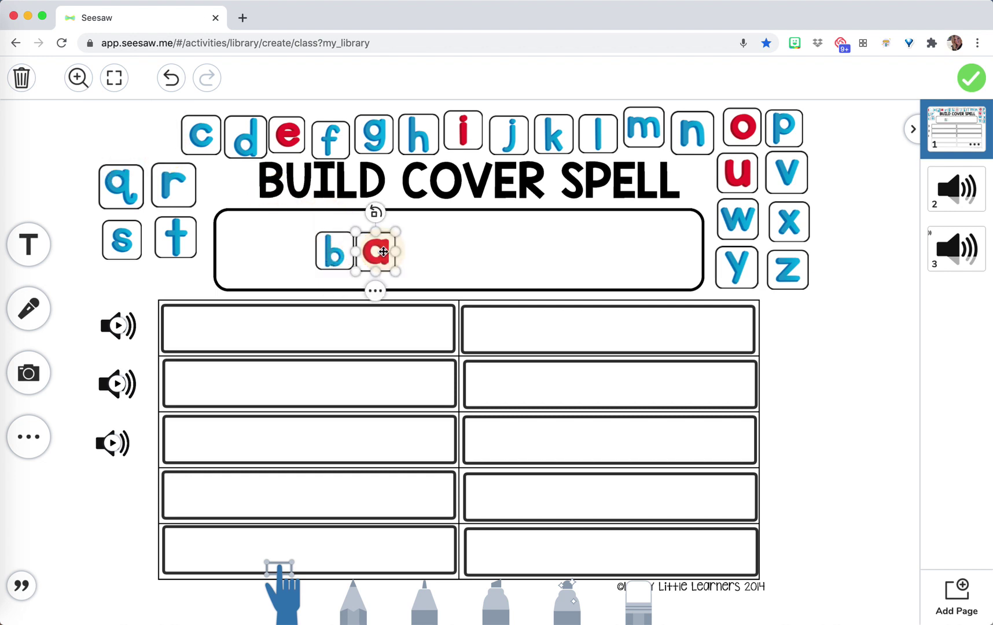
left_click_drag(555, 133, 424, 242)
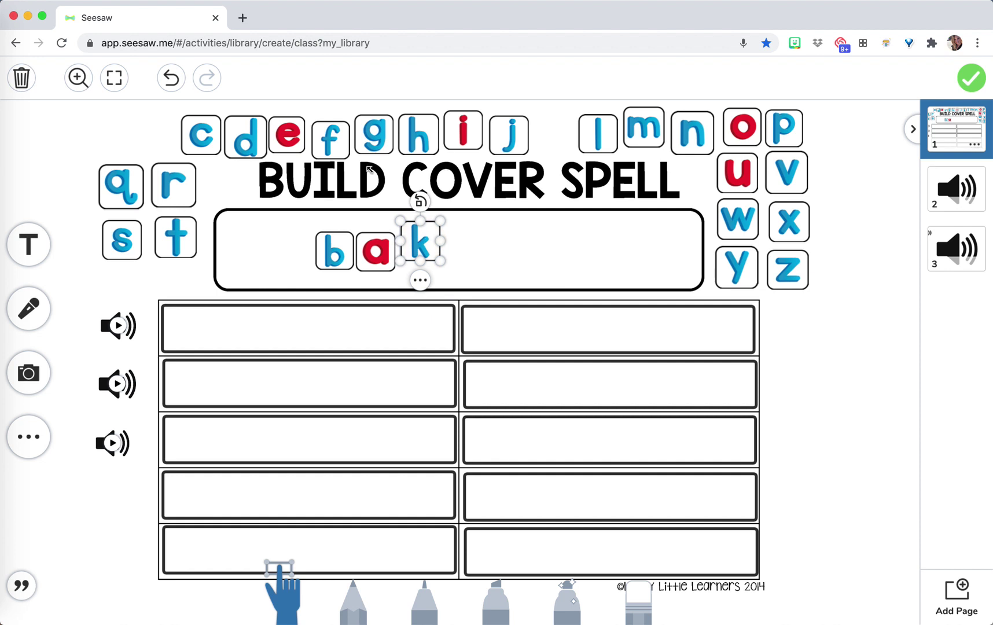
left_click_drag(284, 136, 464, 243)
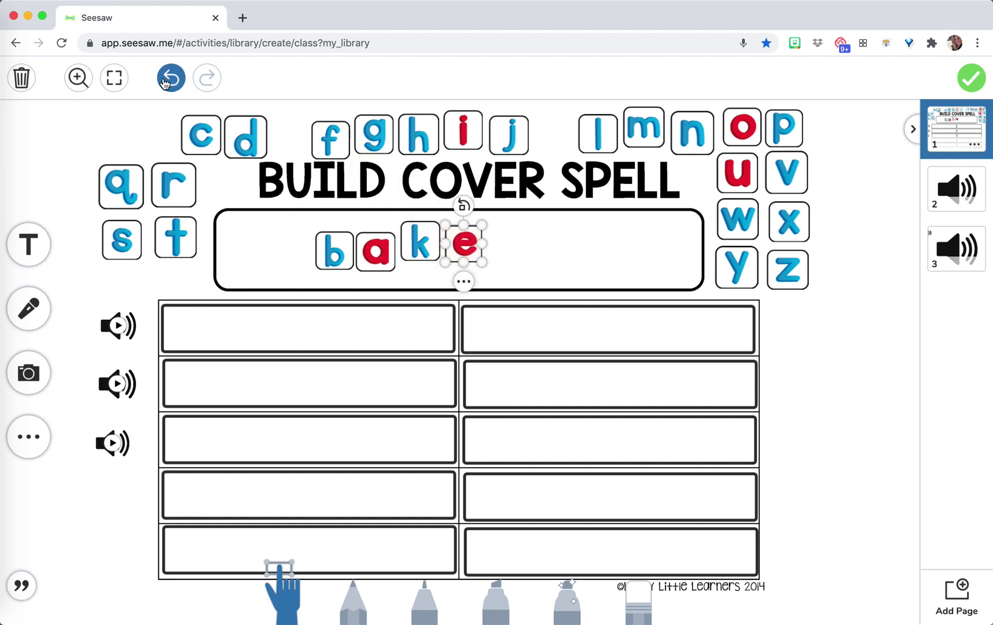
Step: Undo the four tile placements so all letters return to the alphabet
left_click(168, 80)
left_click(164, 82)
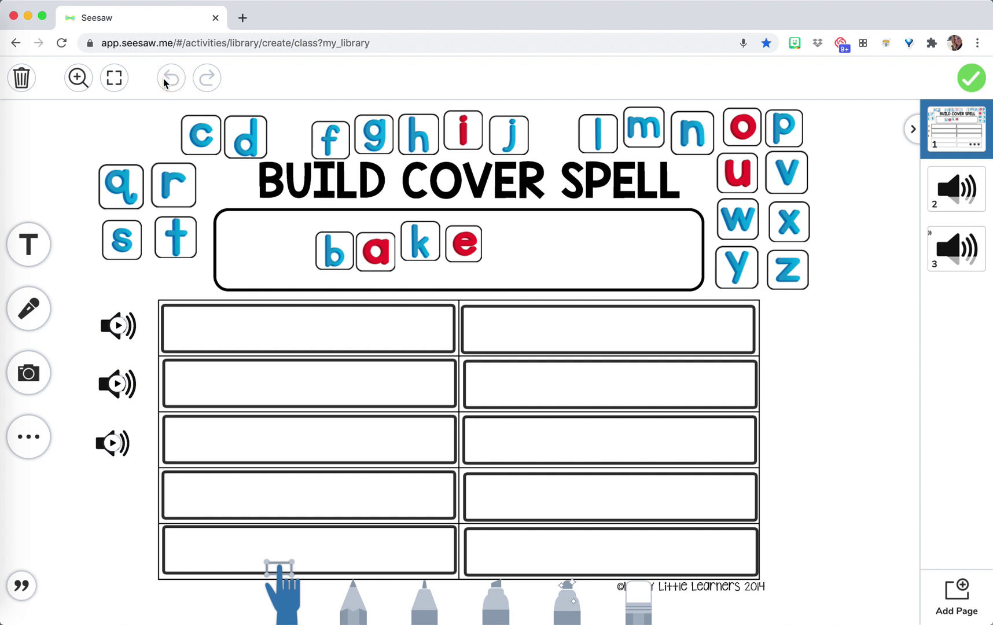
left_click(165, 83)
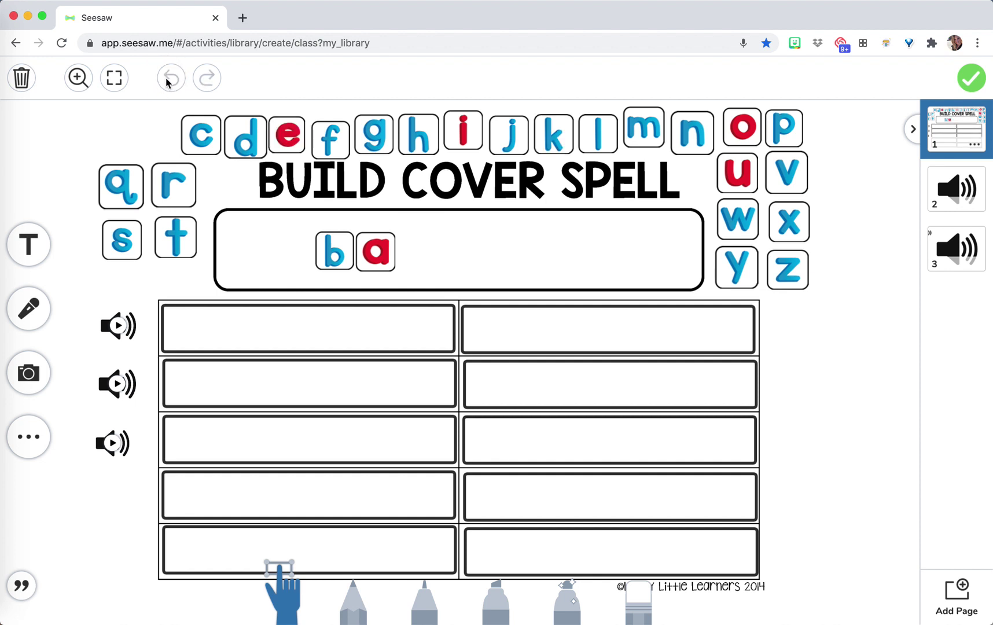
left_click(167, 83)
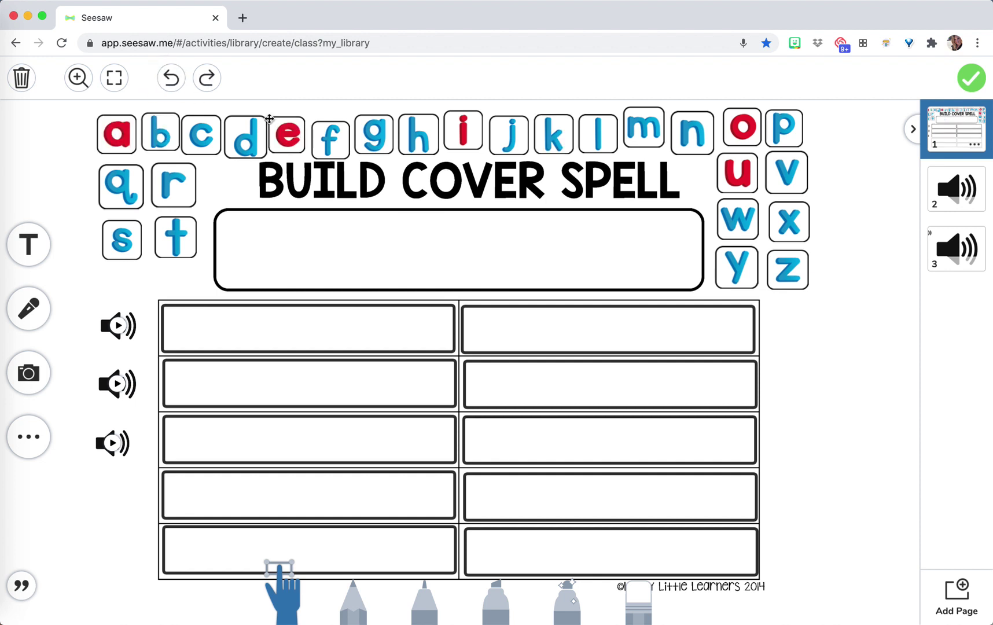
Step: Type 'bake' in the first answer box
left_click(281, 323)
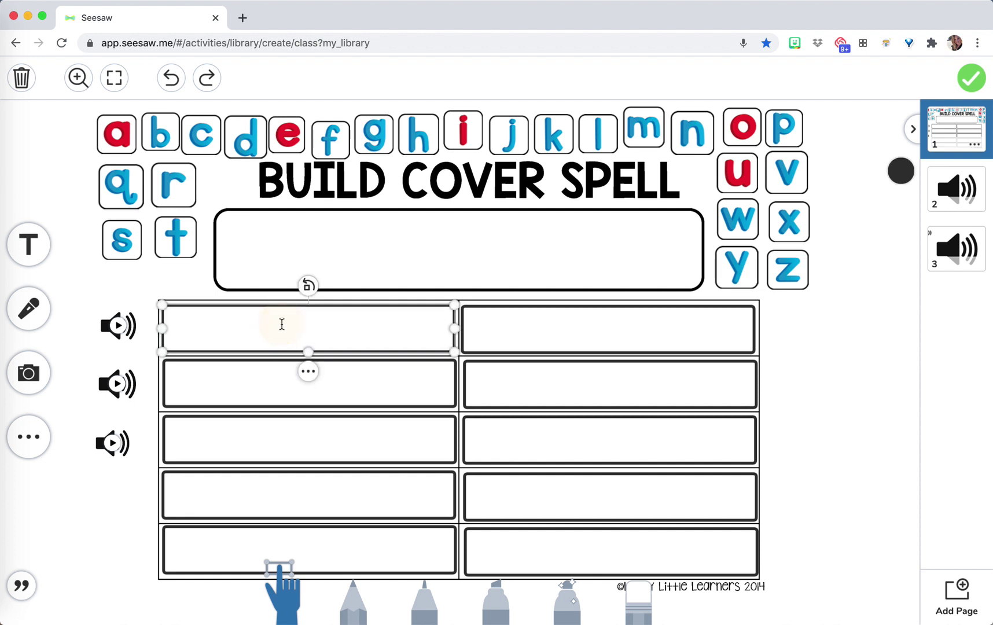
type("bake")
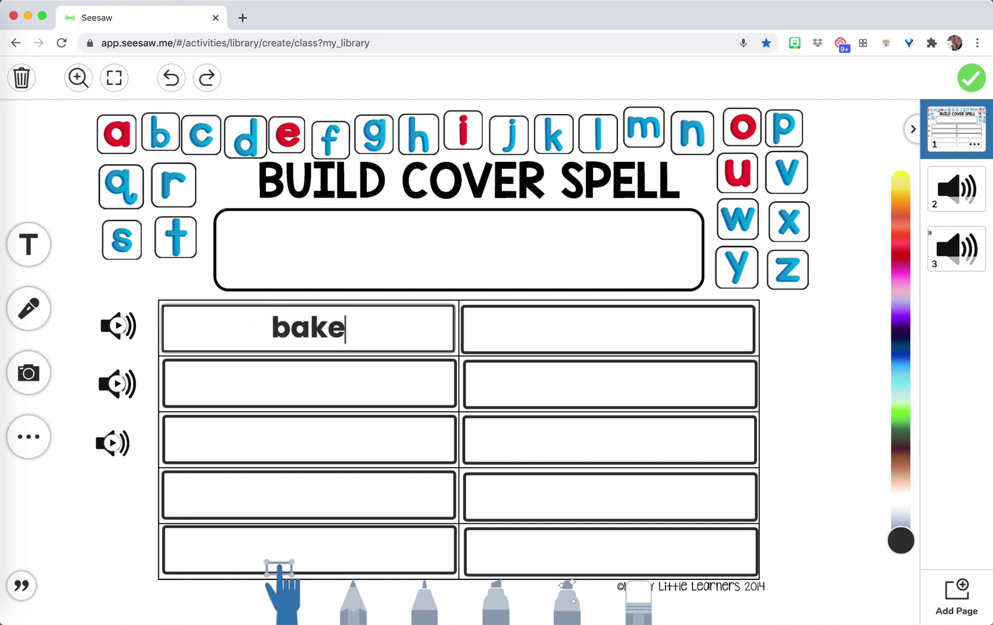
left_click(310, 385)
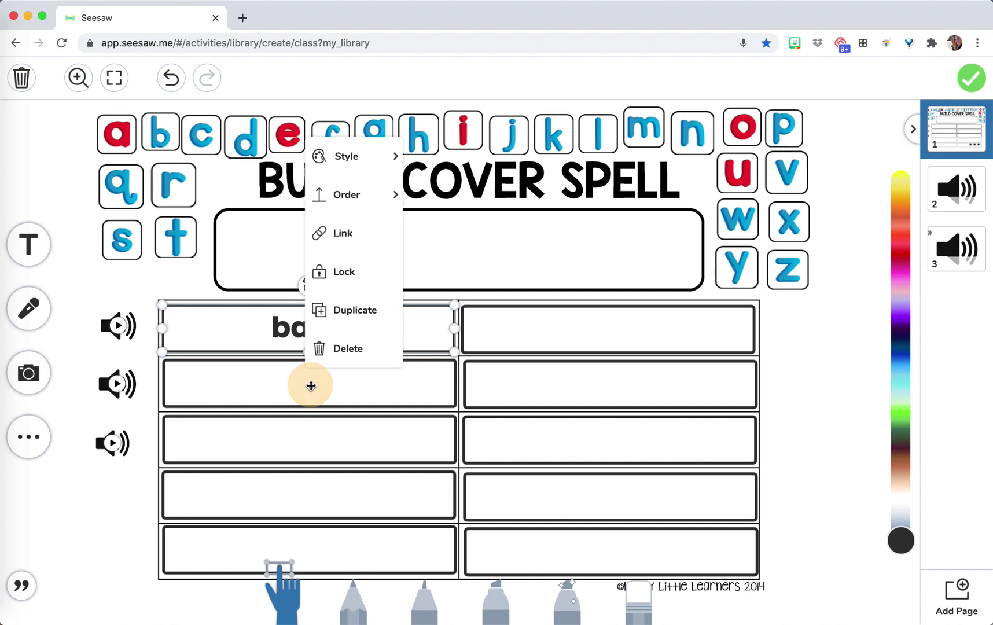
left_click(309, 387)
left_click(307, 390)
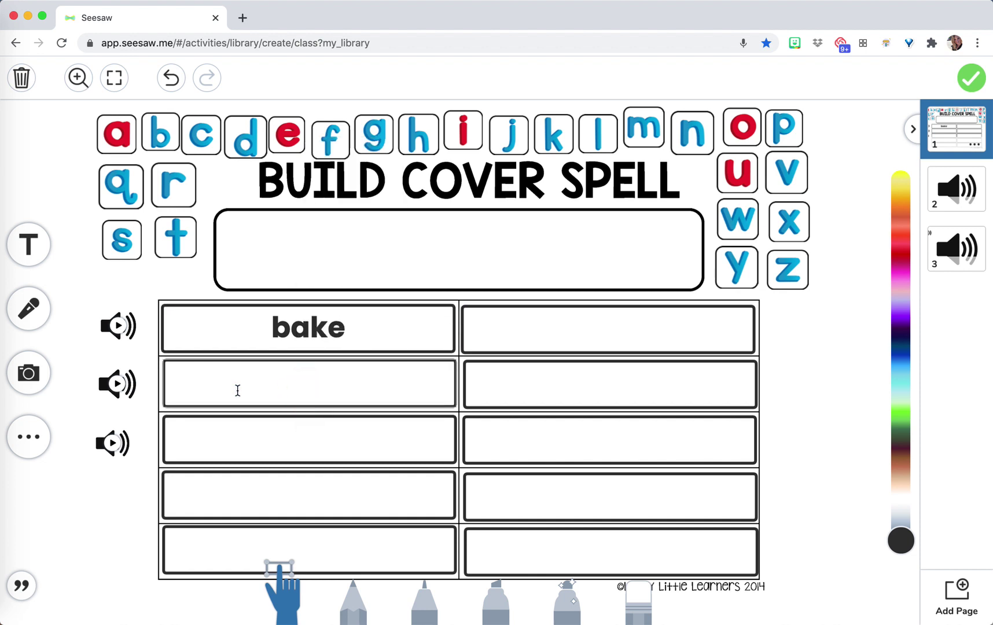
Step: Play the second row's audio clip and type 'shake' in the second answer box
left_click(120, 388)
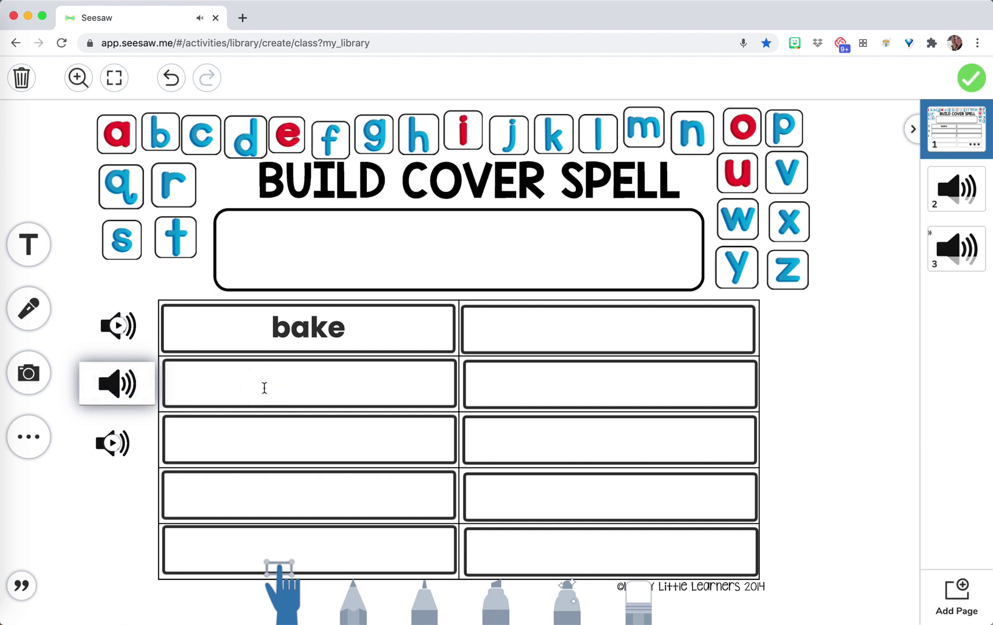
left_click(264, 387)
type("shake")
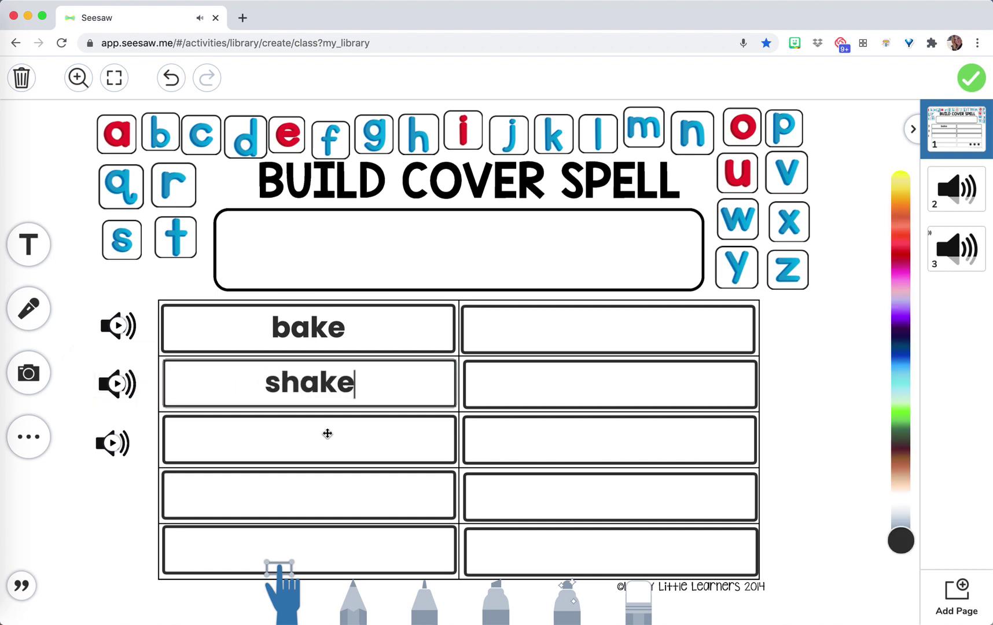
left_click(328, 433)
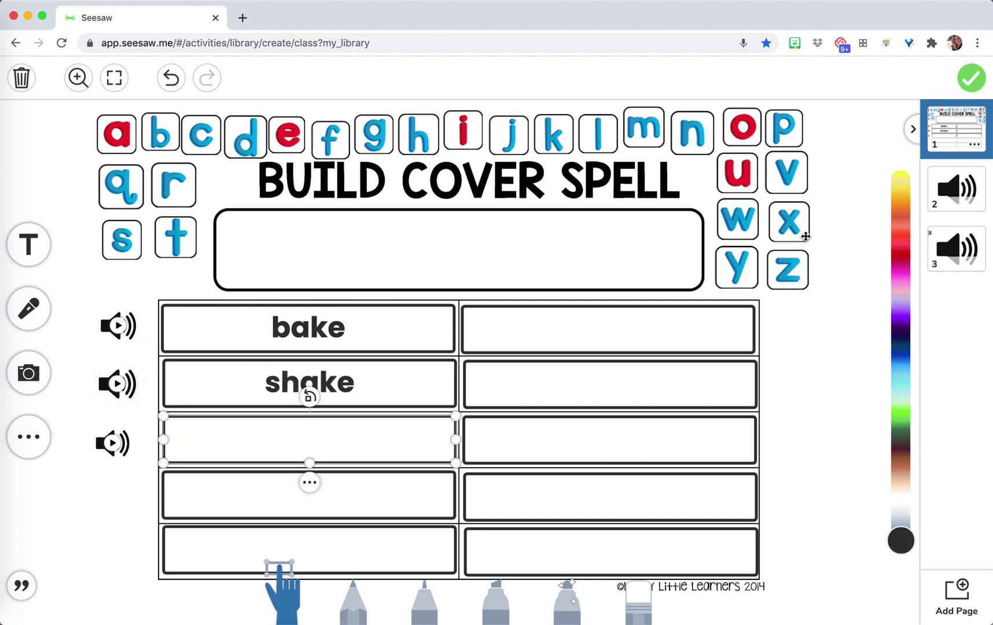
Step: Delete the old sound clip on page 3 and select the large speaker image
left_click(970, 236)
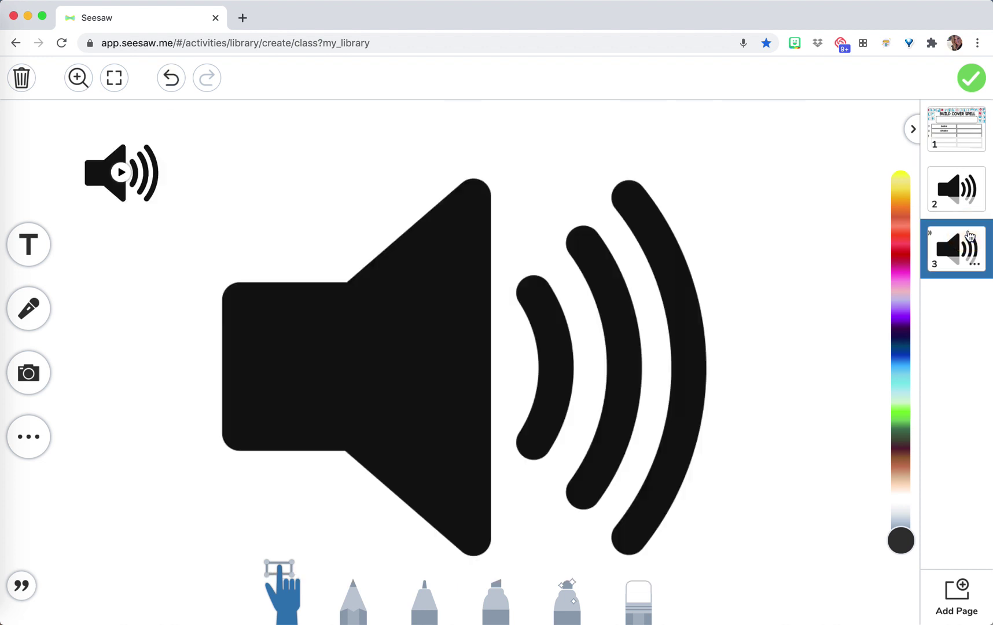
left_click(150, 184)
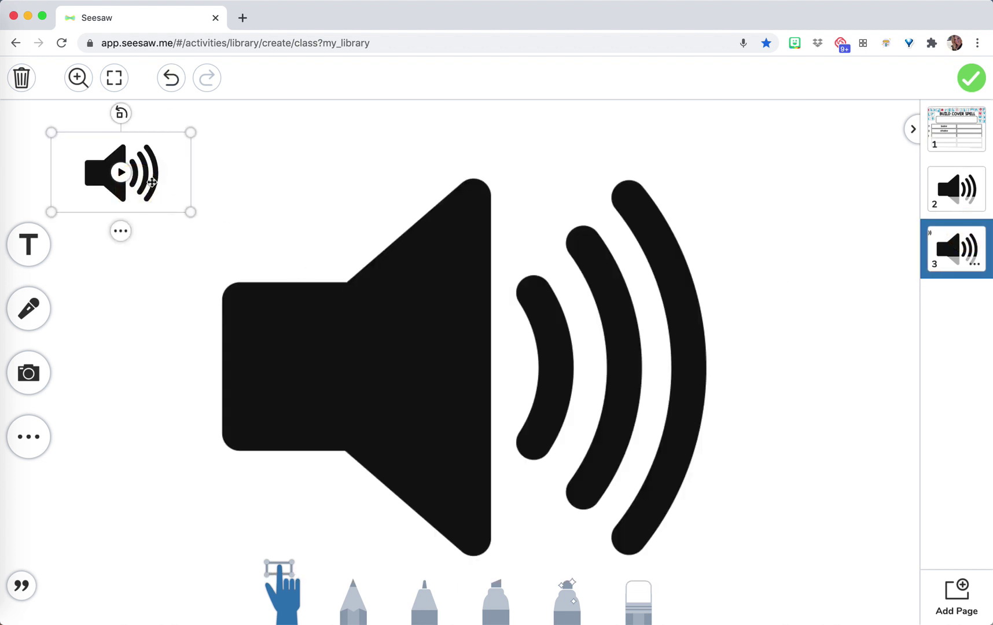
key("BackSpace")
left_click(341, 318)
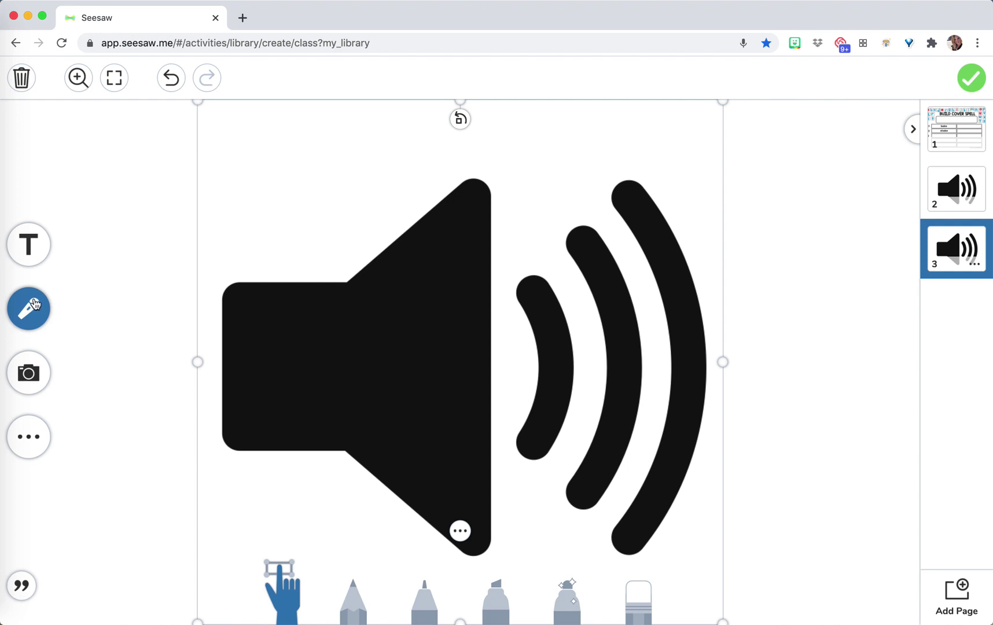
Step: Record a new voice clip, shrink it to a small top-left speaker, and paste it onto the worksheet
left_click(34, 303)
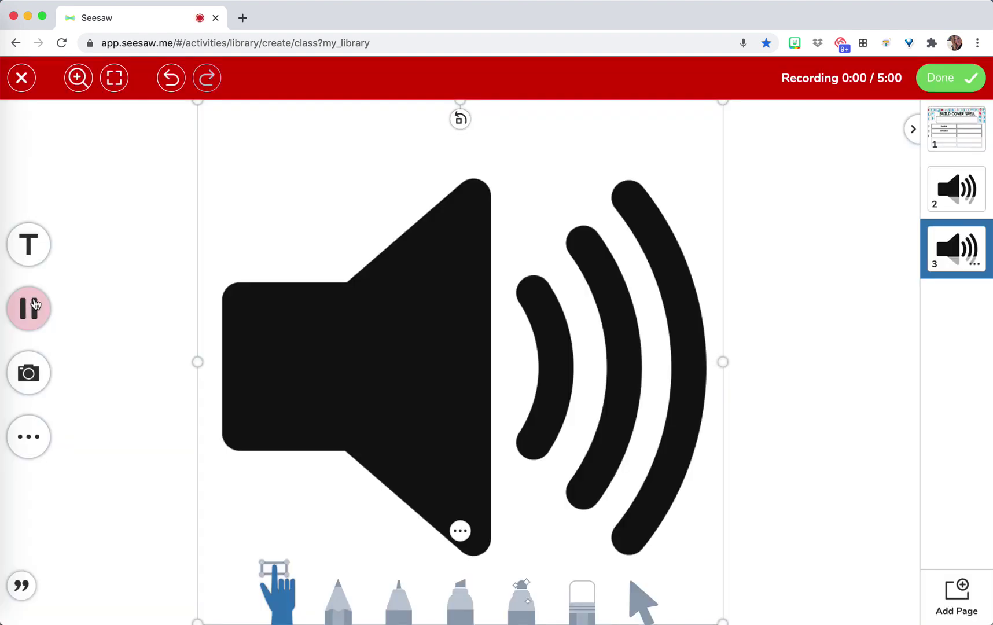
left_click(967, 78)
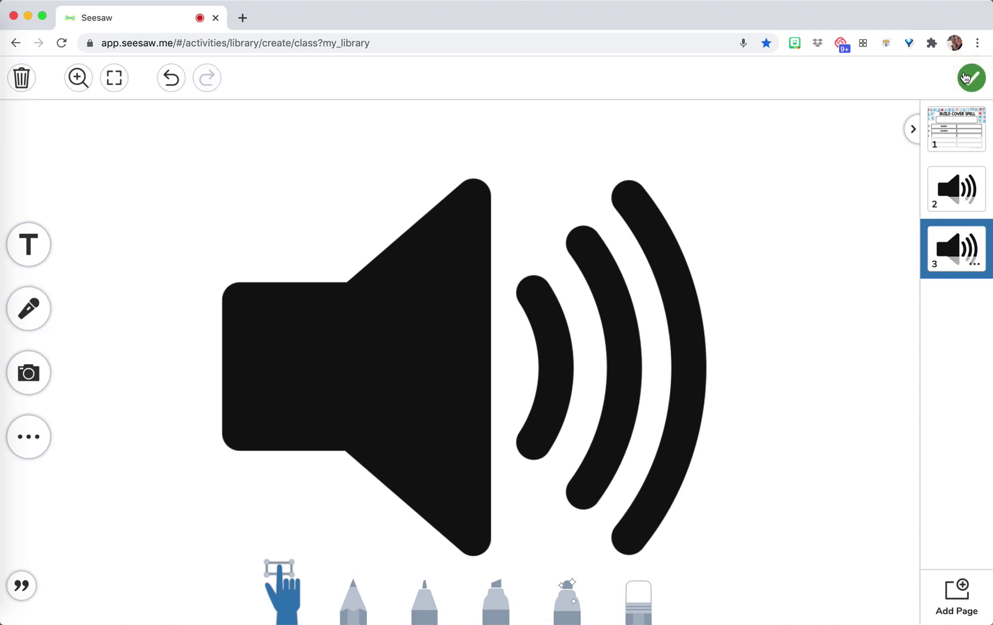
left_click(720, 519)
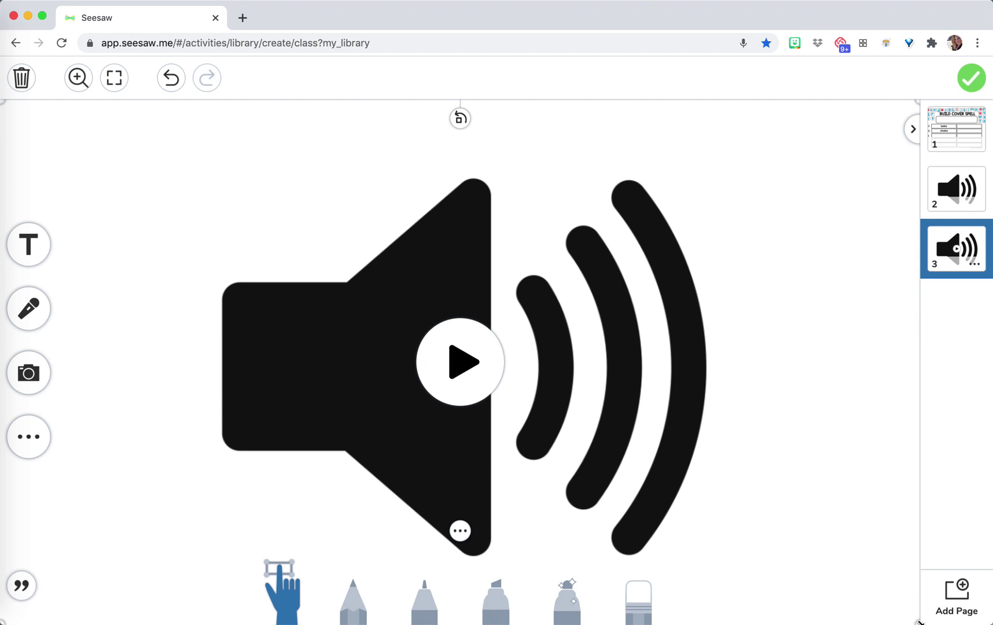
left_click_drag(920, 622, 151, 201)
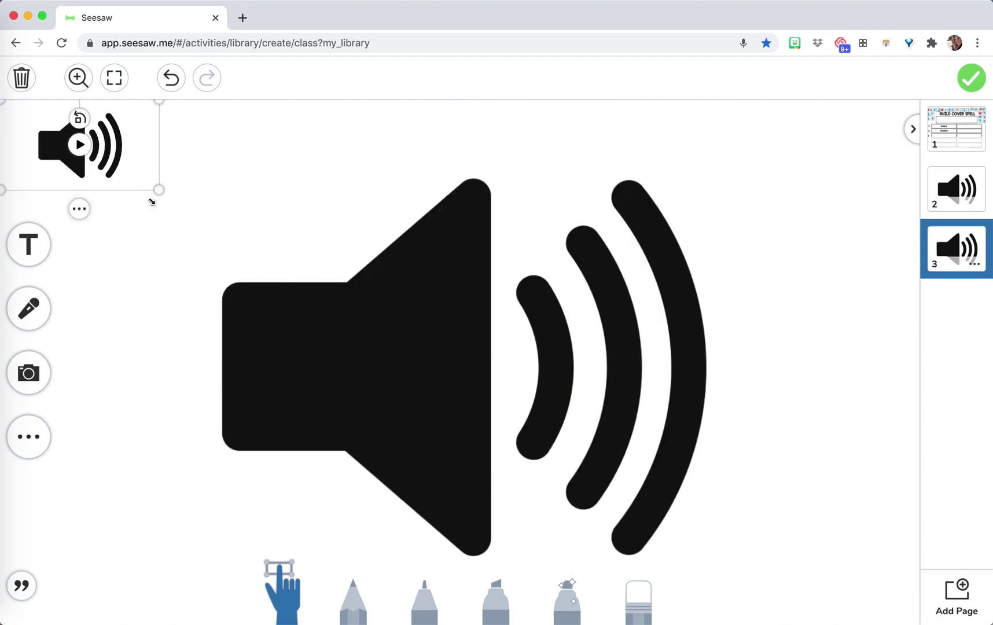
left_click(956, 134)
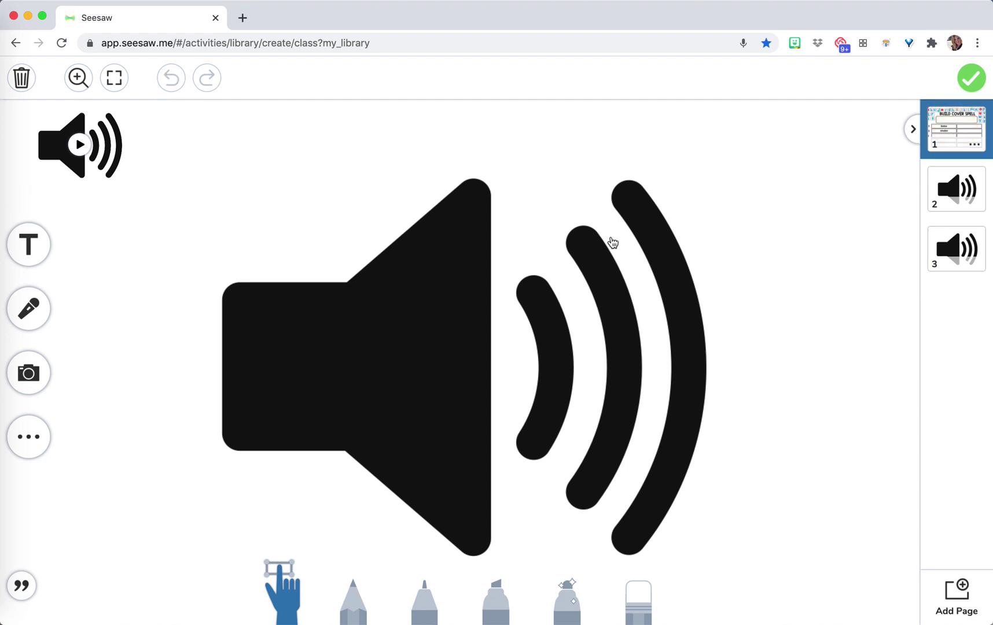
key("super+v")
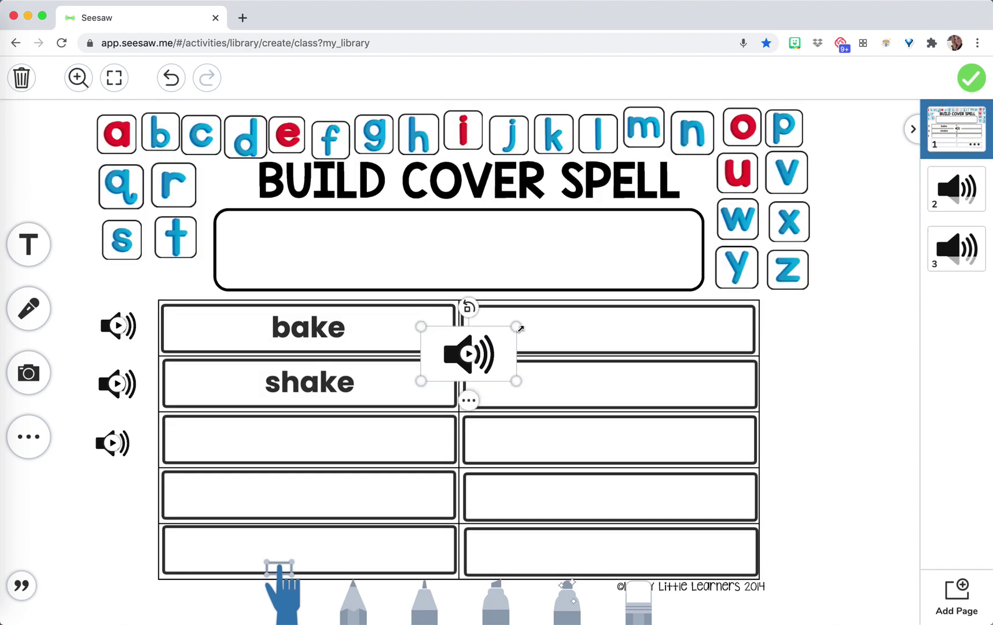
Step: Shrink the pasted speaker beside row four, duplicate it, and play its recording
left_click_drag(520, 329, 130, 489)
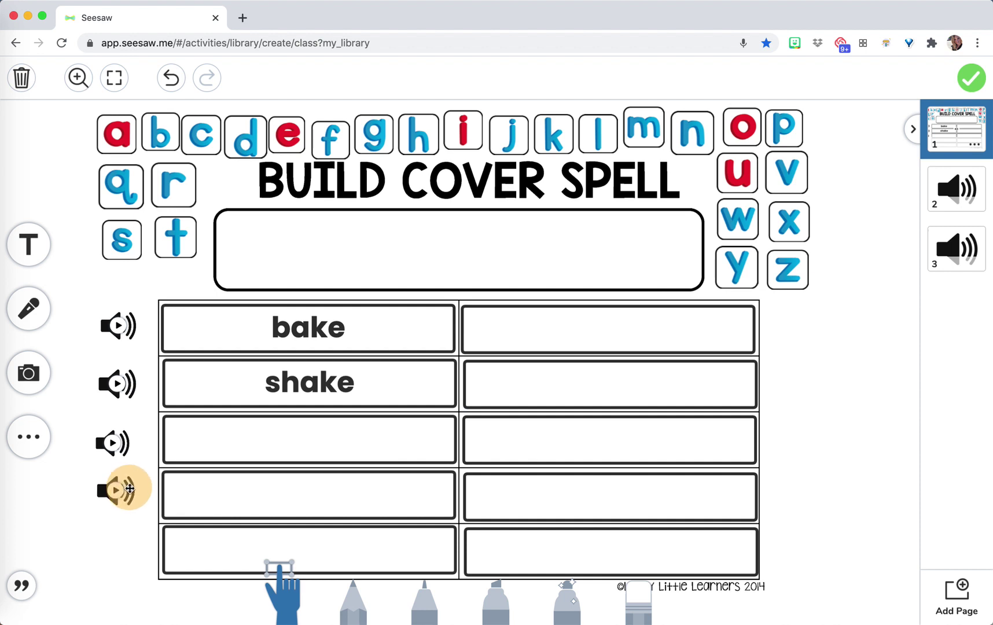
left_click(137, 438)
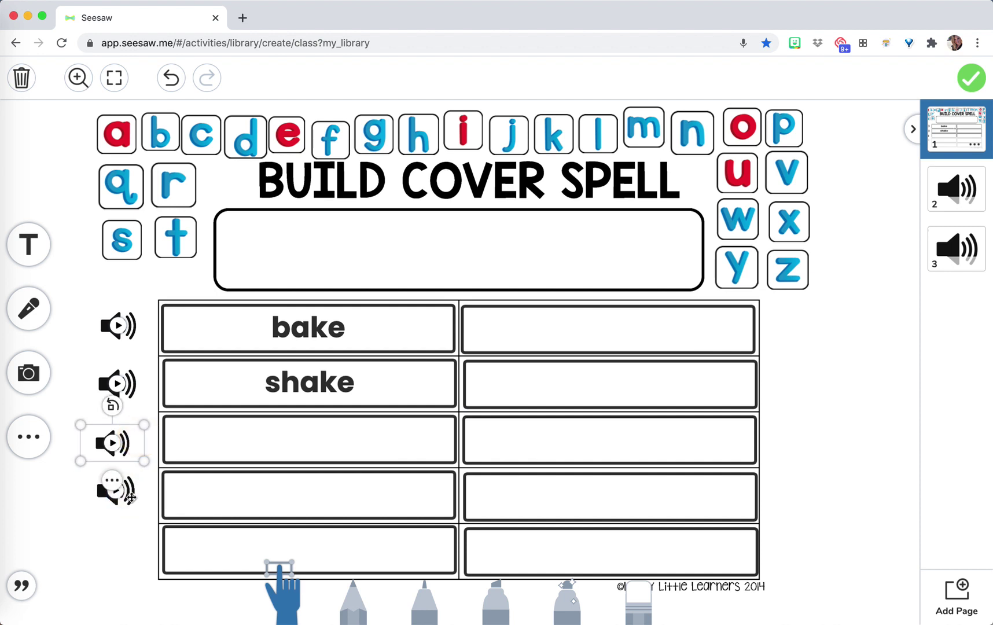
left_click(130, 494)
left_click(115, 530)
left_click(162, 451)
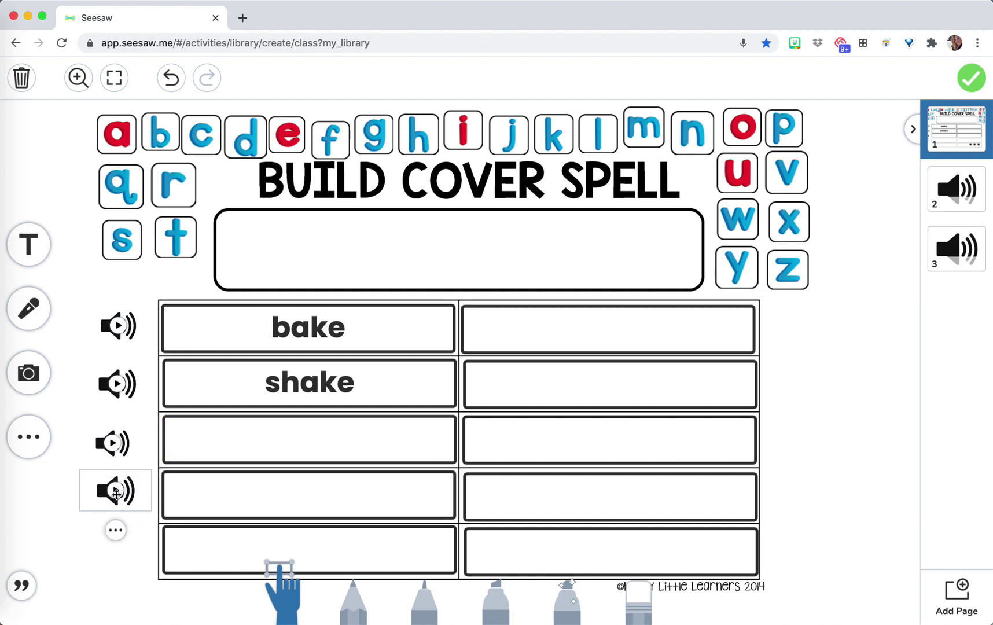
left_click(96, 486)
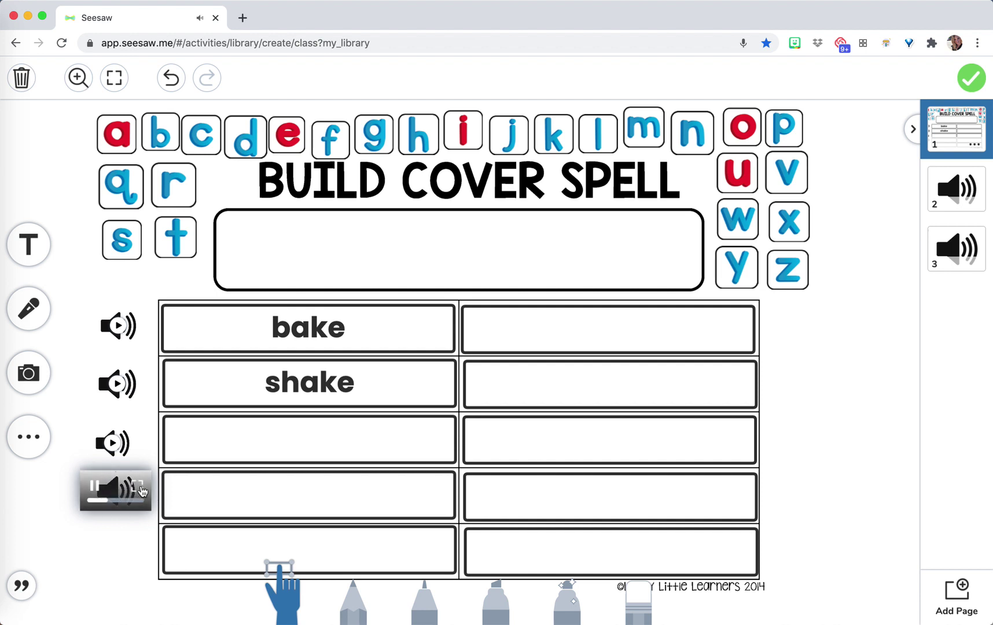